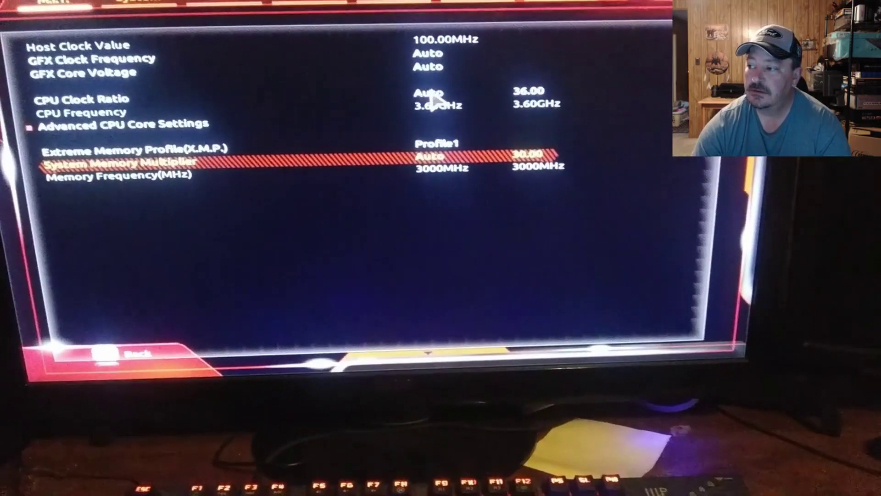
- Select the CPU Clock Ratio setting in the BIOS M.I.T. menu
click(434, 97)
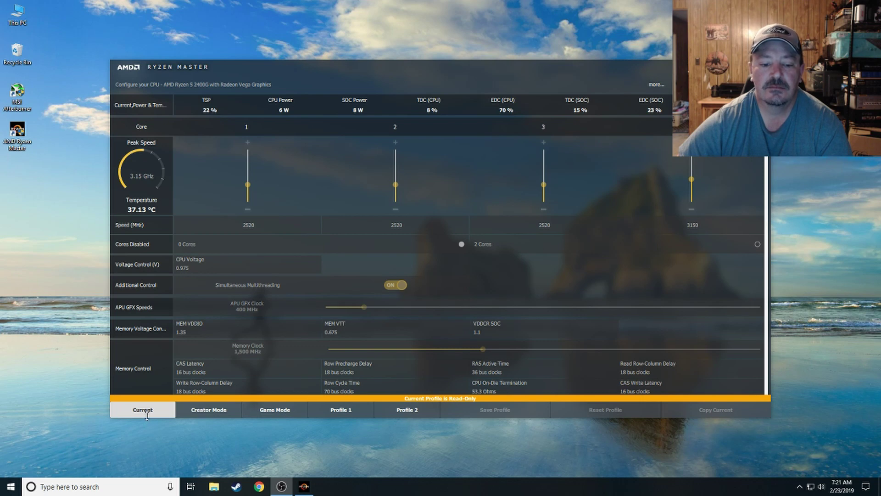
- Preview Creator Mode, Game Mode, Profile 1 and Profile 2, then return to Profile 1
click(207, 413)
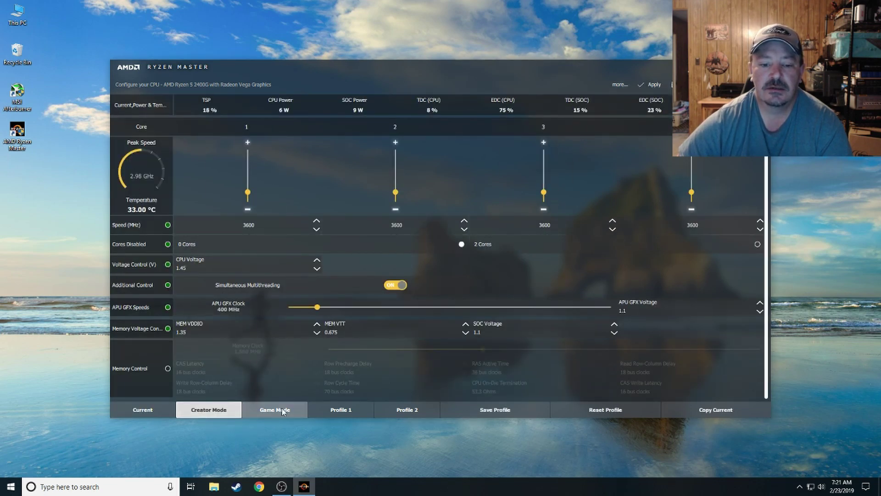
click(282, 409)
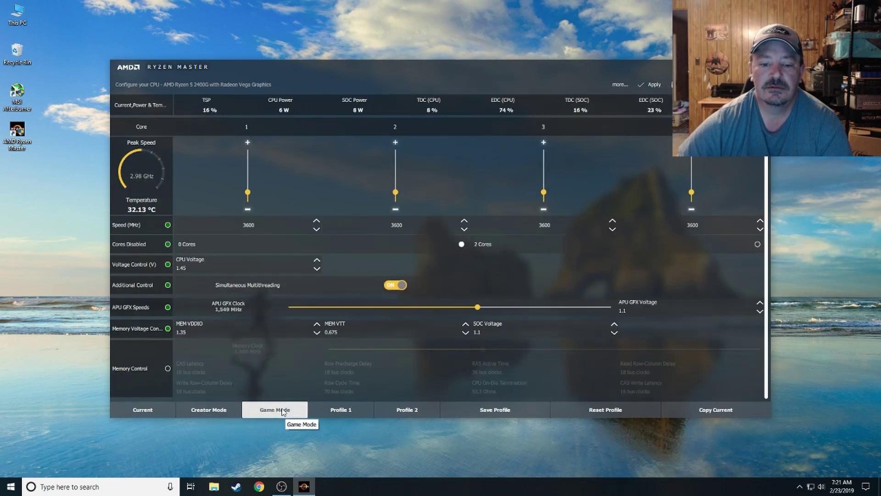
click(341, 409)
click(387, 411)
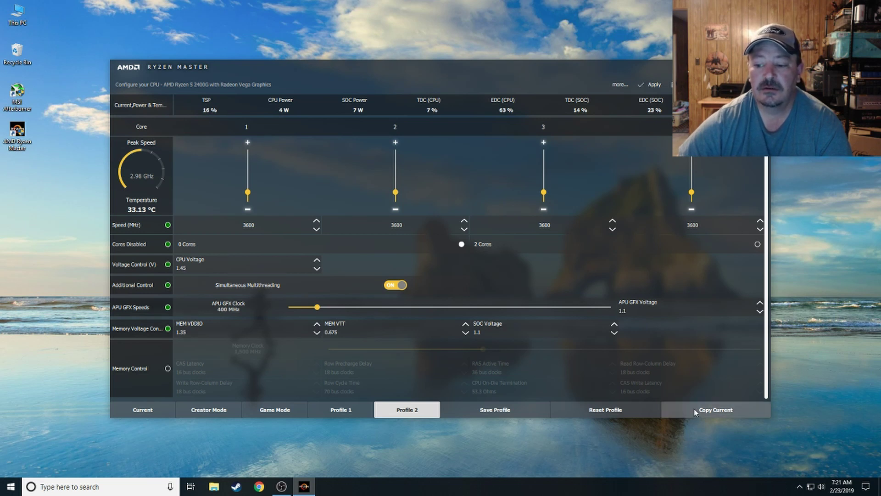
click(320, 409)
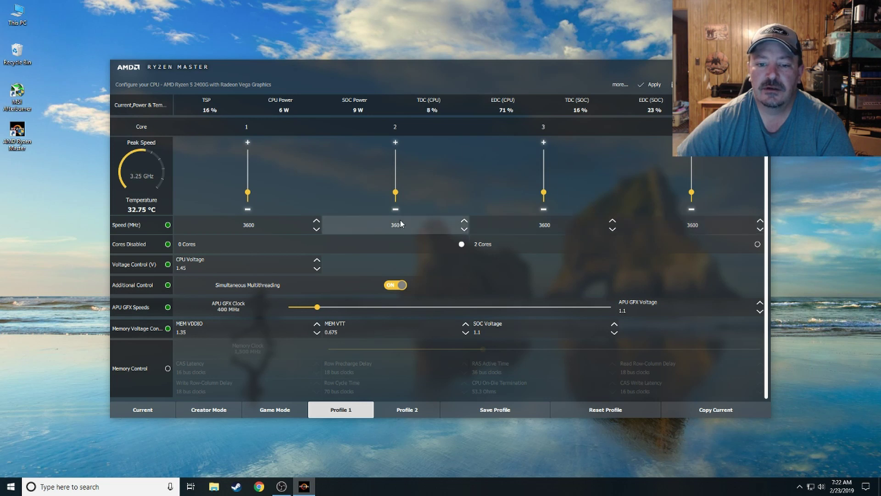
- Adjust the core speed with the slider and 25 MHz steps until all four cores read exactly 4000 MHz
mouse_move(248, 193)
mouse_down()
mouse_move(239, 165)
mouse_move(235, 198)
mouse_move(242, 168)
mouse_move(246, 200)
mouse_up()
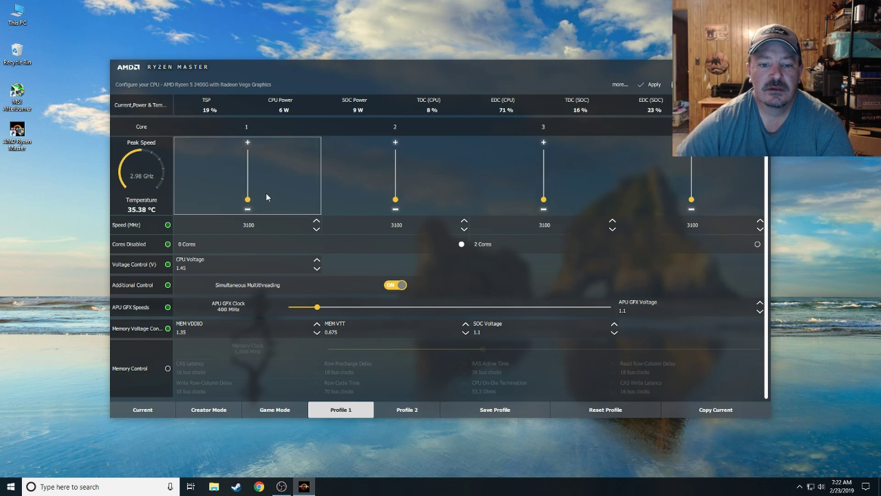
click(316, 221)
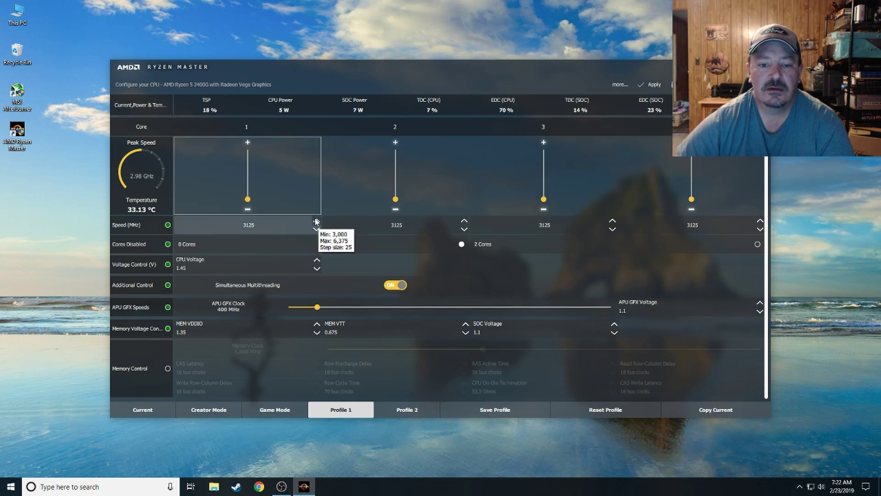
click(316, 221)
click(316, 221)
click(316, 221)
click(316, 221)
click(316, 221)
click(316, 222)
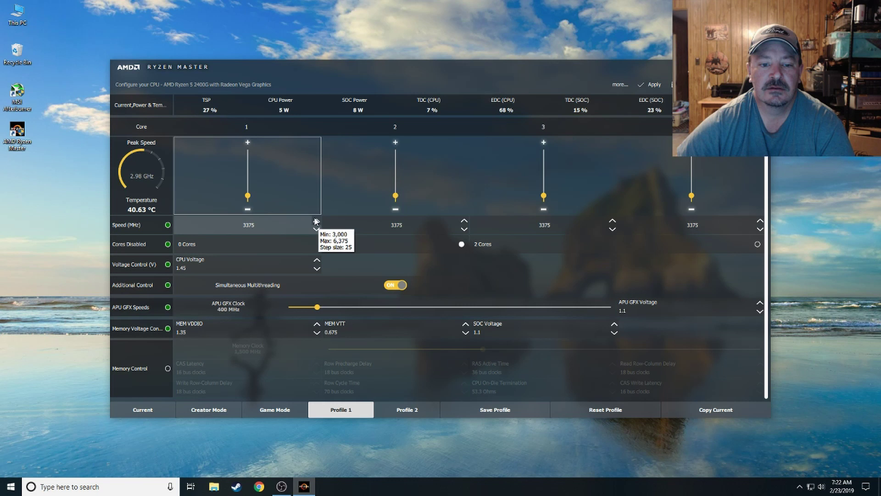
mouse_move(248, 195)
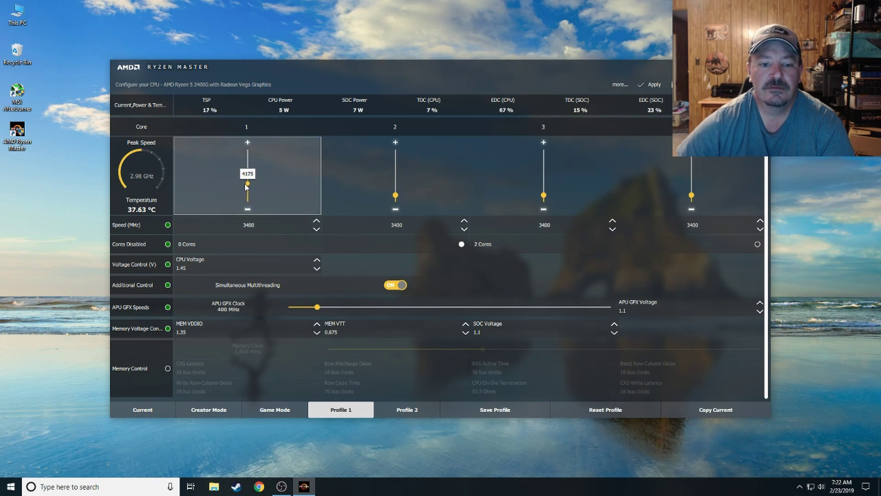
drag(248, 191, 246, 183)
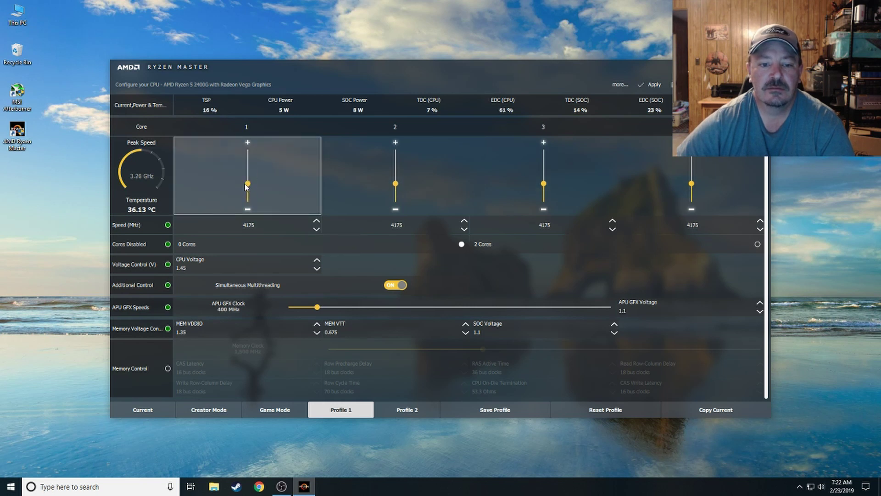
click(317, 229)
click(316, 229)
click(316, 229)
click(316, 229)
click(316, 229)
click(316, 229)
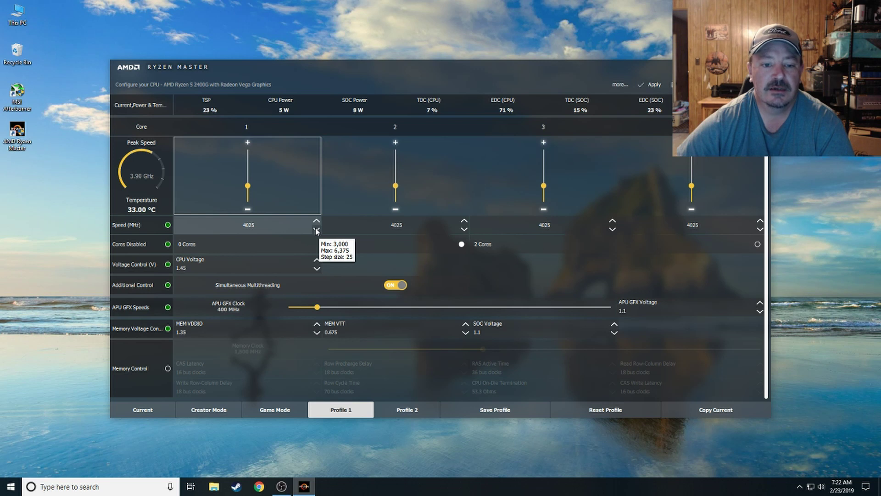
click(317, 229)
click(316, 229)
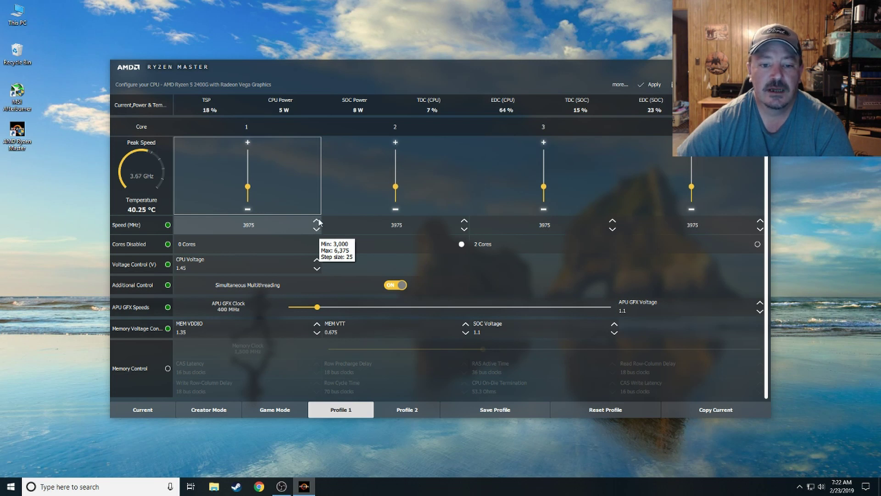
click(317, 221)
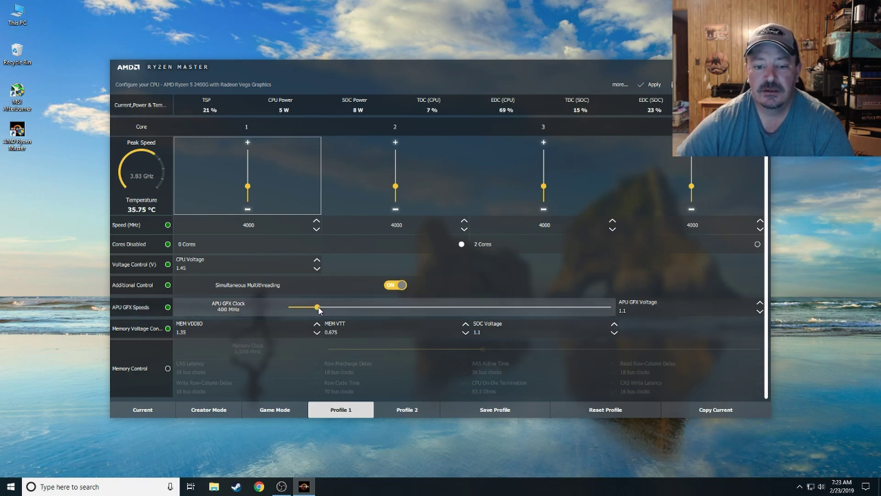
- Raise the APU GFX clock from 400 MHz, then fine-tune it down to exactly 1,560 MHz
drag(311, 309, 481, 308)
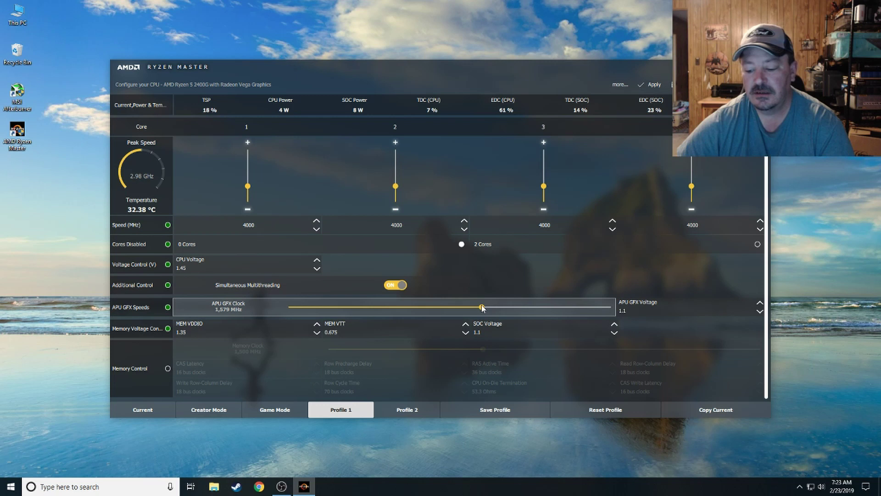
click(476, 307)
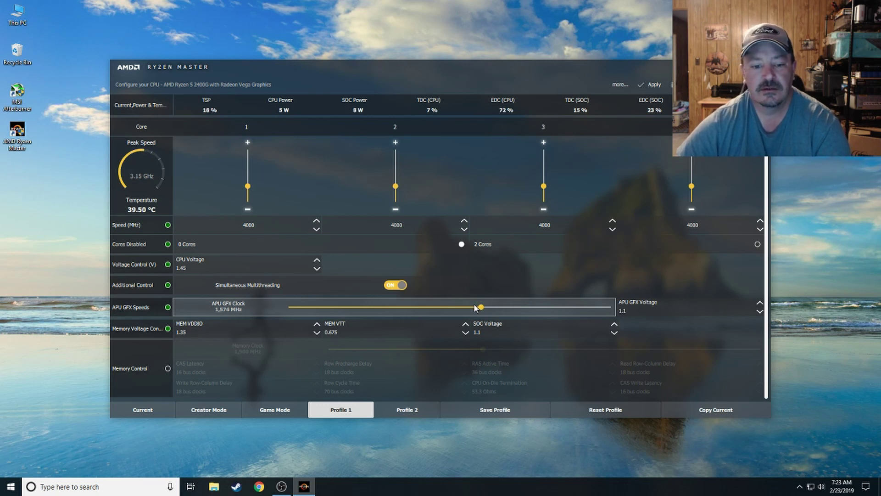
click(476, 307)
click(476, 307)
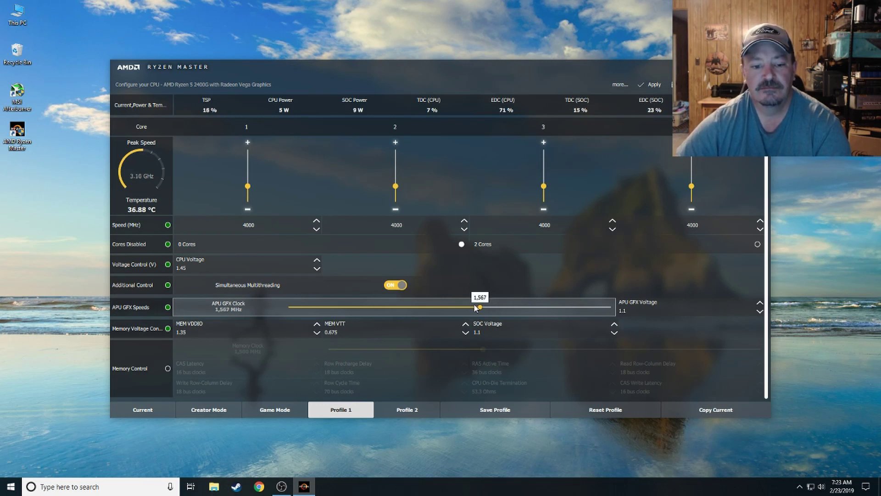
click(476, 307)
click(476, 307)
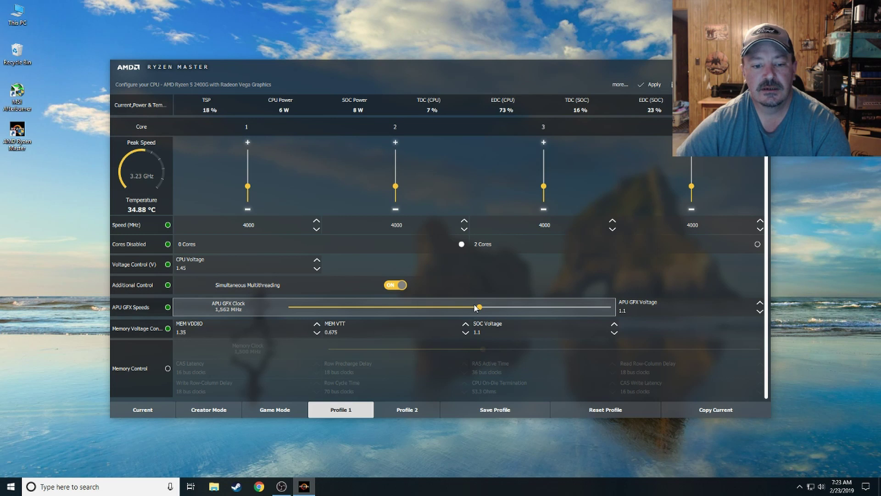
click(476, 307)
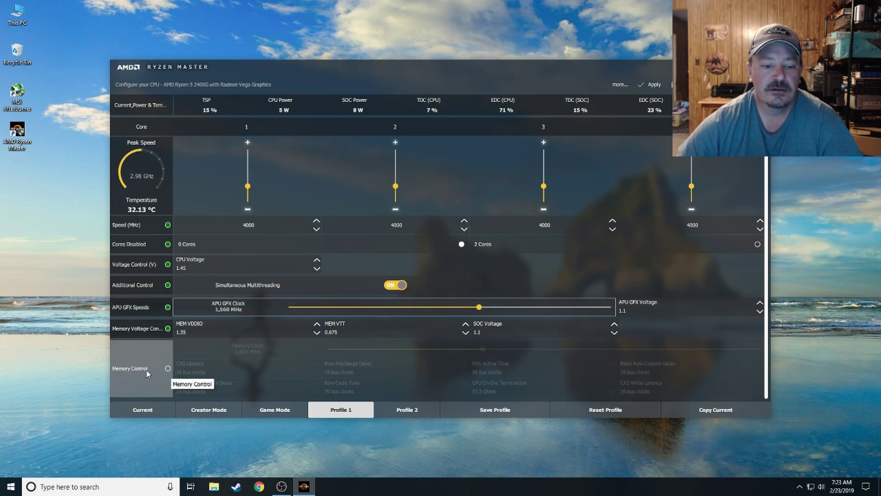
- Turn on Memory Control in Profile 1, leaving the memory clock at 1,500 MHz
click(167, 369)
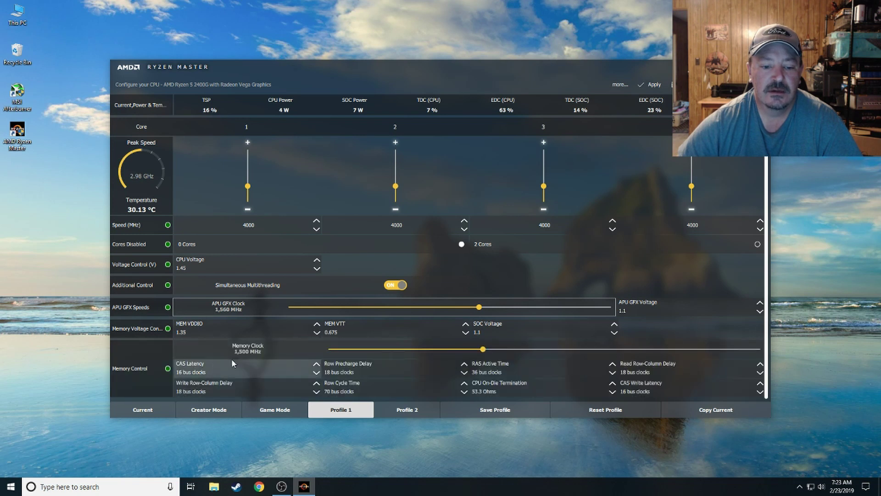